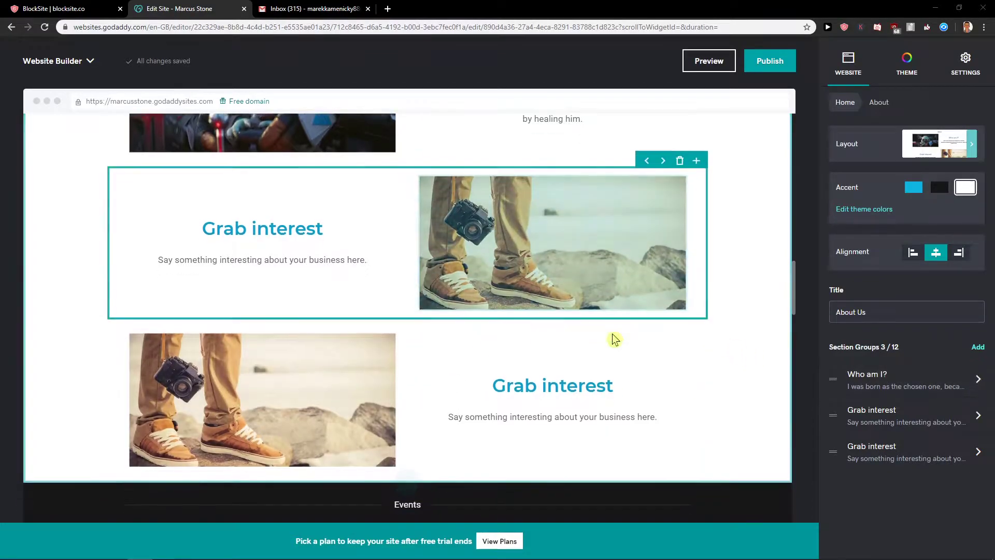
{"action": "scroll", "coordinate": [610, 341], "scroll_direction": "up", "scroll_amount": 5}
{"action": "scroll", "coordinate": [692, 335], "scroll_direction": "up", "scroll_amount": 3}
{"action": "scroll", "coordinate": [716, 334], "scroll_direction": "down", "scroll_amount": 5}
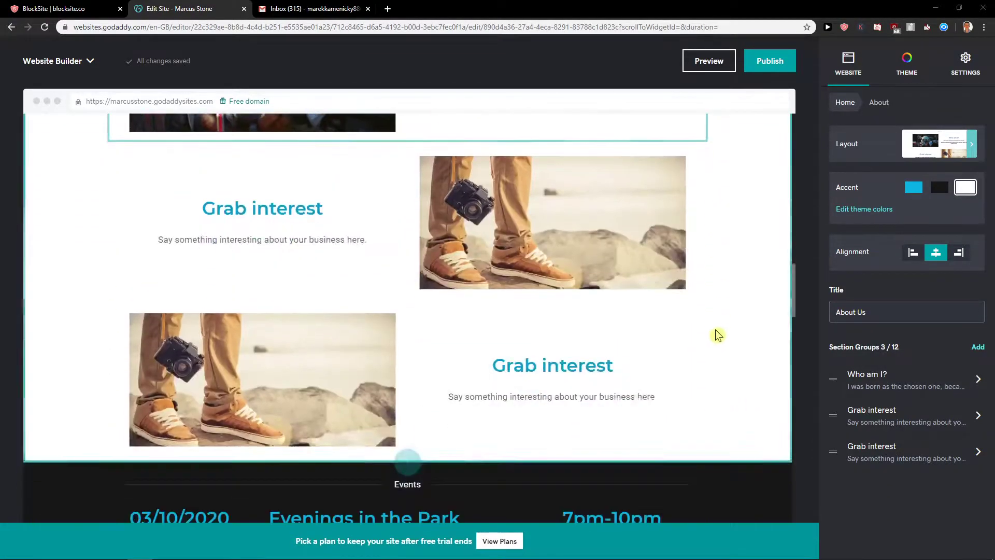
{"action": "scroll", "coordinate": [720, 334], "scroll_direction": "down", "scroll_amount": 5}
{"action": "scroll", "coordinate": [719, 335], "scroll_direction": "up", "scroll_amount": 5}
{"action": "scroll", "coordinate": [708, 326], "scroll_direction": "up", "scroll_amount": 5}
{"action": "scroll", "coordinate": [704, 324], "scroll_direction": "up", "scroll_amount": 5}
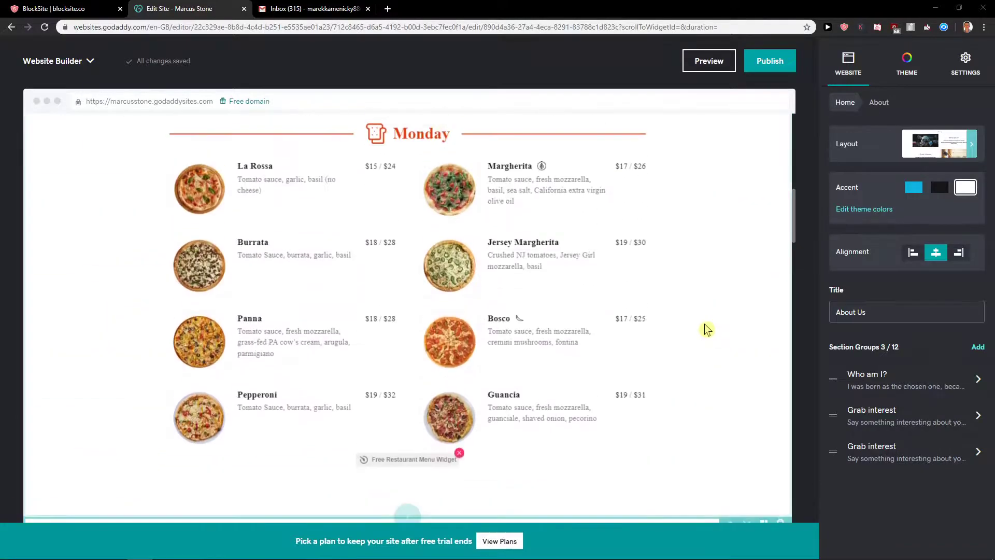
{"action": "scroll", "coordinate": [704, 324], "scroll_direction": "up", "scroll_amount": 3}
{"action": "scroll", "coordinate": [698, 324], "scroll_direction": "up", "scroll_amount": 5}
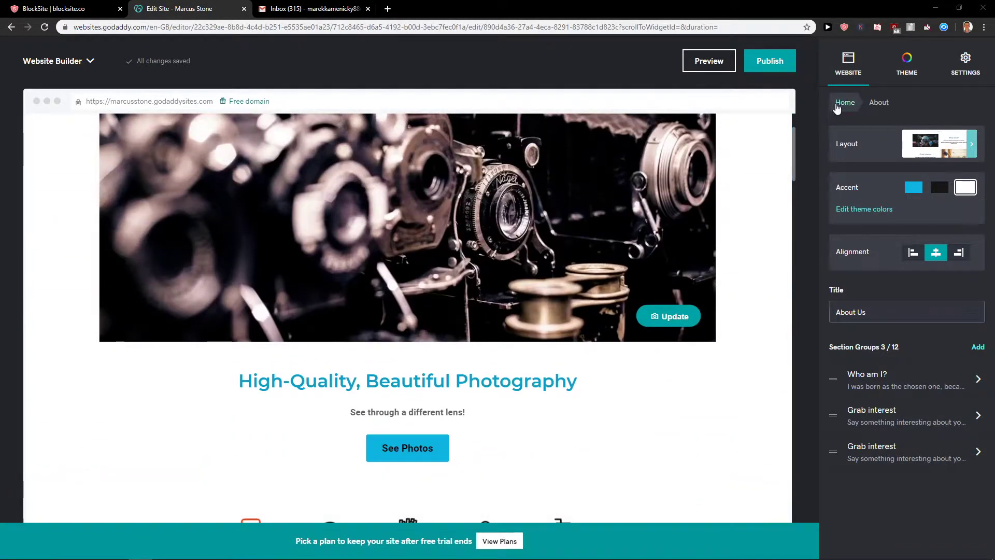
Show the Home page's section list so the Footer section can be opened.
{"action": "left_click", "coordinate": [845, 102]}
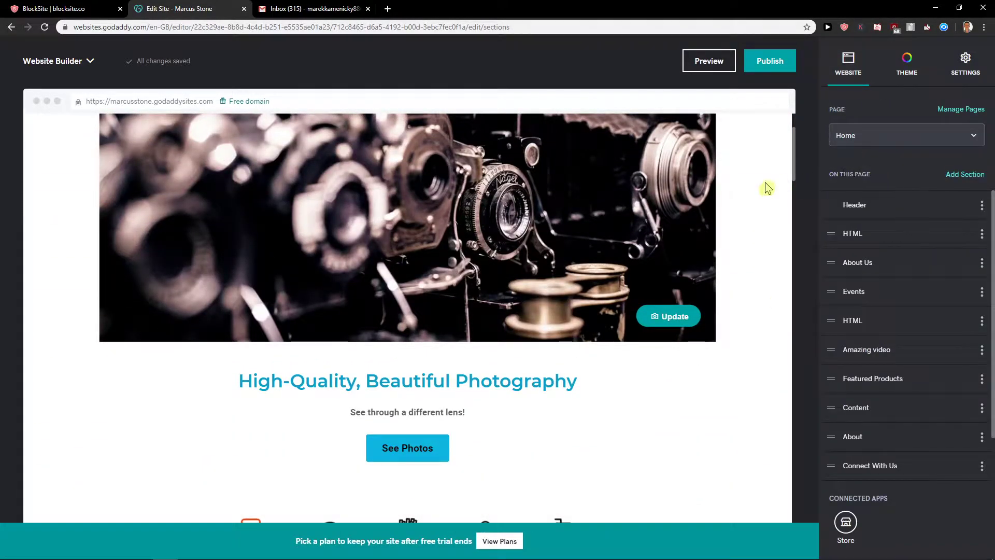
{"action": "scroll", "coordinate": [867, 233], "scroll_direction": "down", "scroll_amount": 2}
{"action": "scroll", "coordinate": [867, 256], "scroll_direction": "down", "scroll_amount": 2}
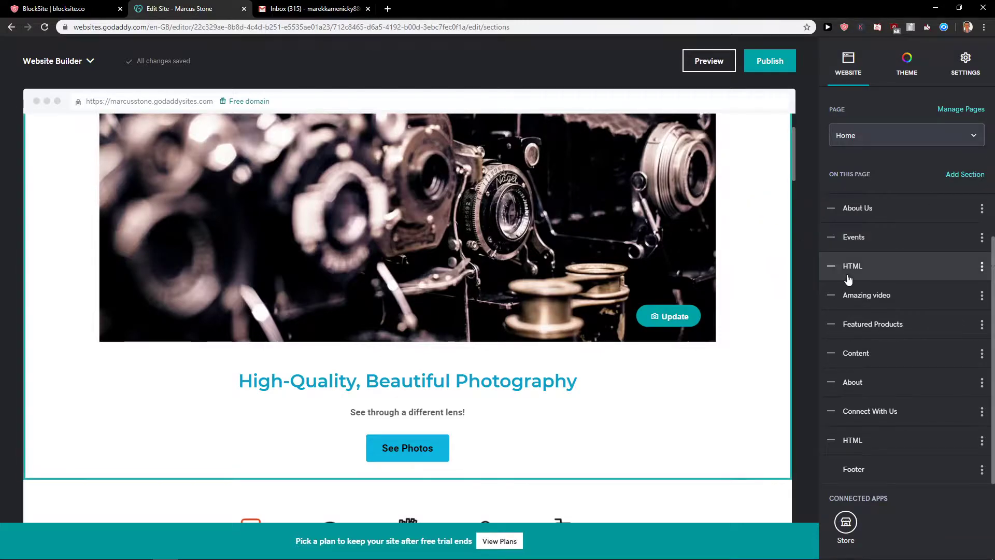
Switch the footer to the first centered layout, stacking copyright, Privacy Policy and credit line.
{"action": "left_click", "coordinate": [881, 471]}
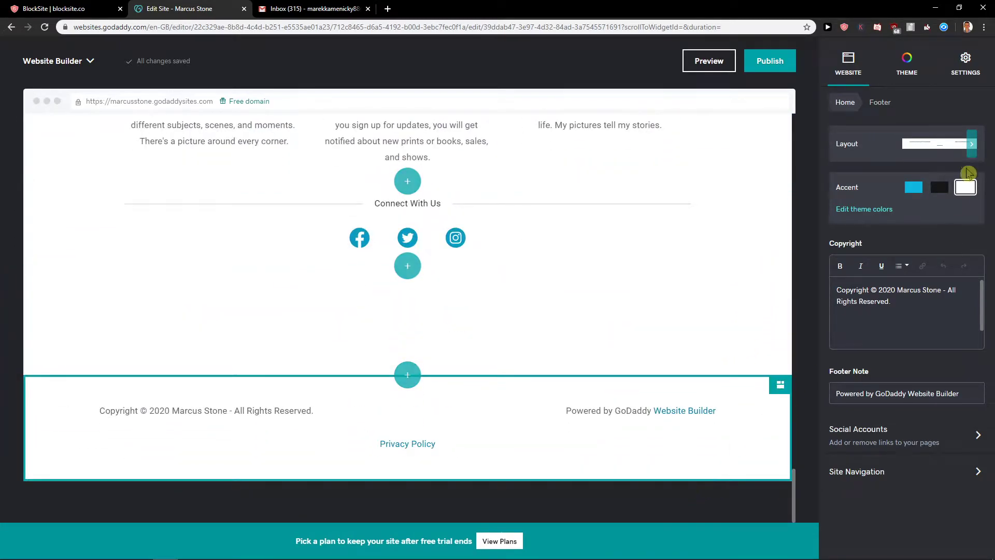
{"action": "left_click", "coordinate": [971, 143]}
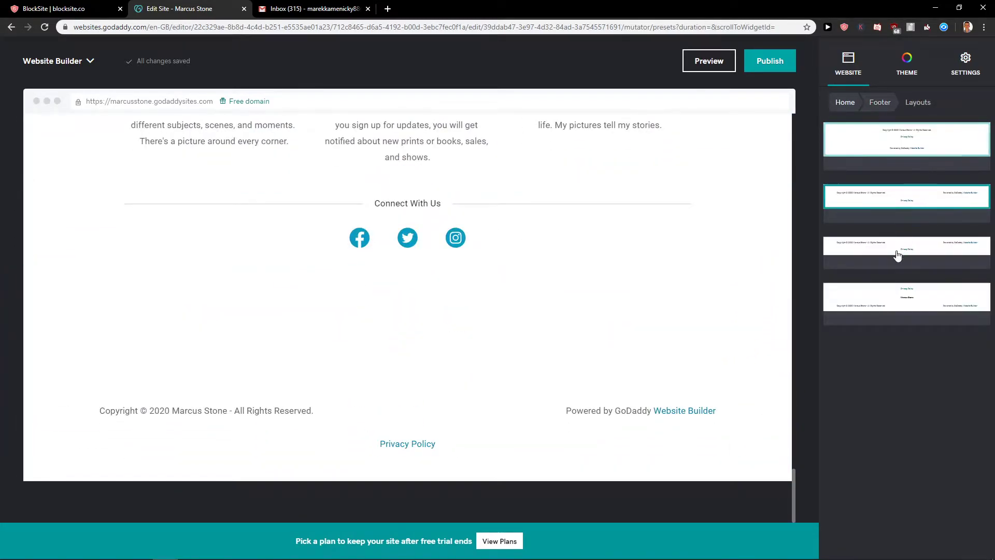
{"action": "left_click", "coordinate": [898, 255]}
{"action": "left_click", "coordinate": [892, 305]}
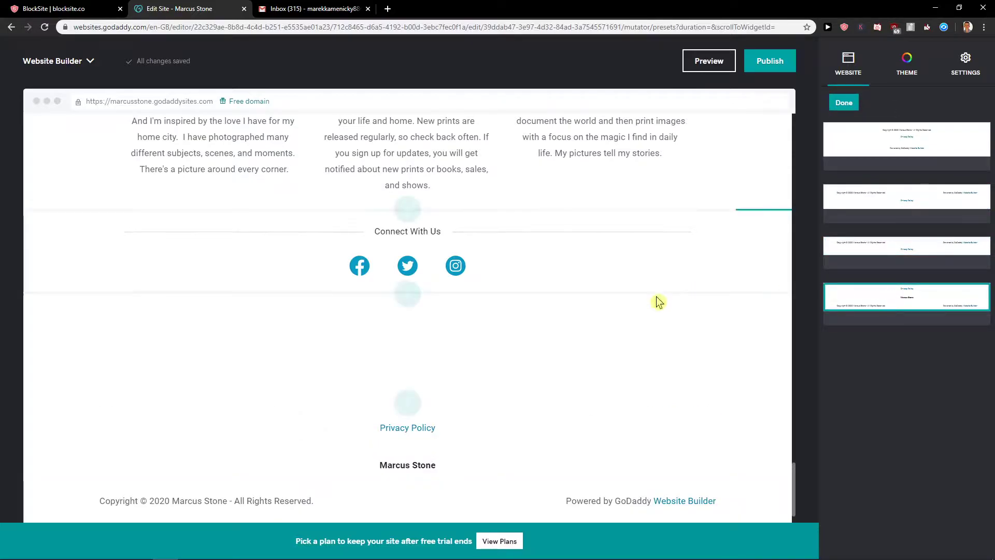
{"action": "left_click", "coordinate": [902, 141]}
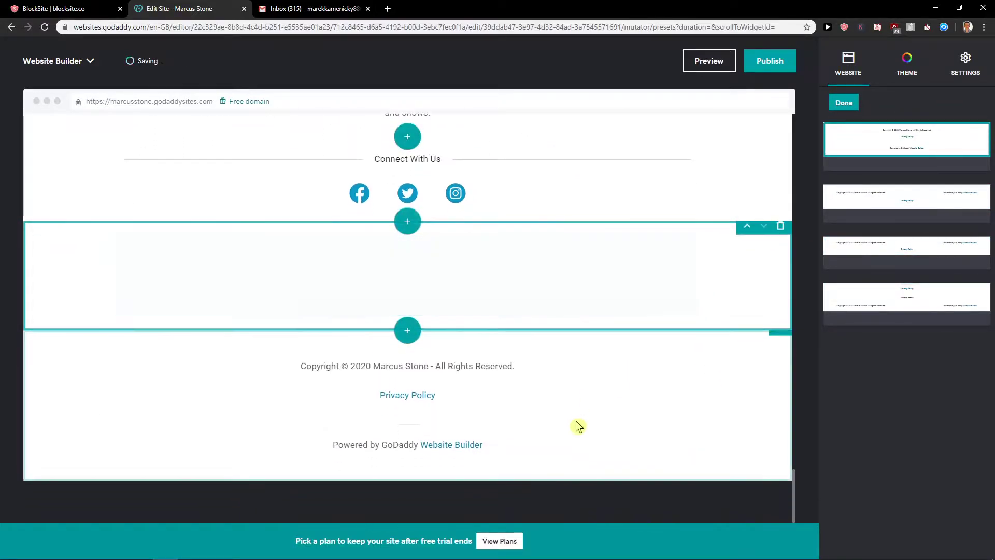
{"action": "left_click", "coordinate": [844, 102]}
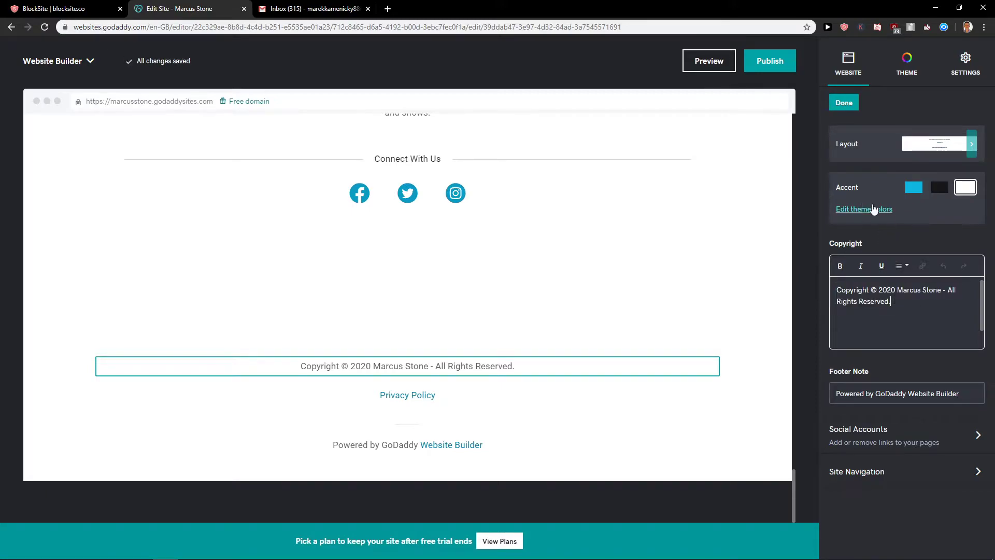
{"action": "left_click", "coordinate": [938, 187]}
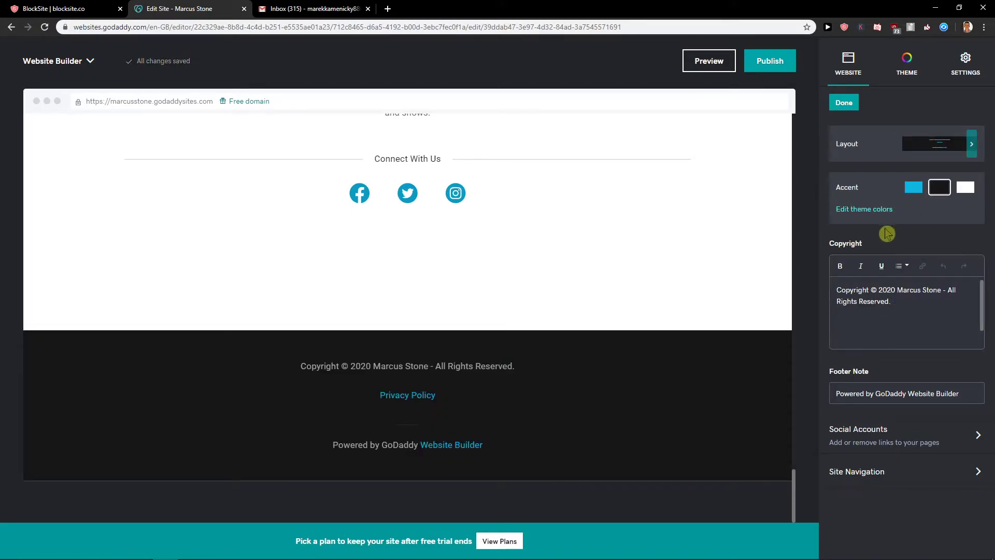
{"action": "left_click", "coordinate": [964, 188]}
{"action": "left_click", "coordinate": [864, 208]}
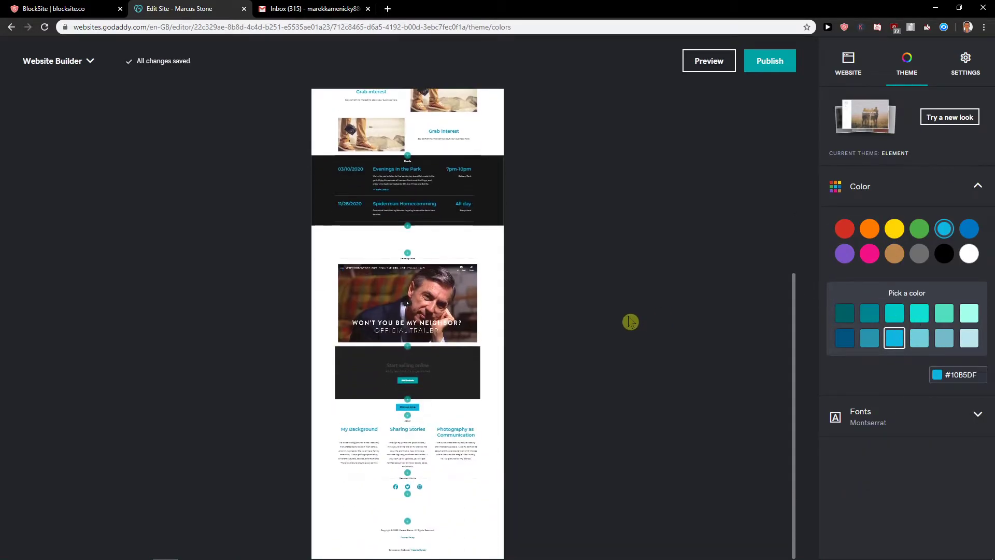
{"action": "scroll", "coordinate": [755, 291], "scroll_direction": "down", "scroll_amount": 1}
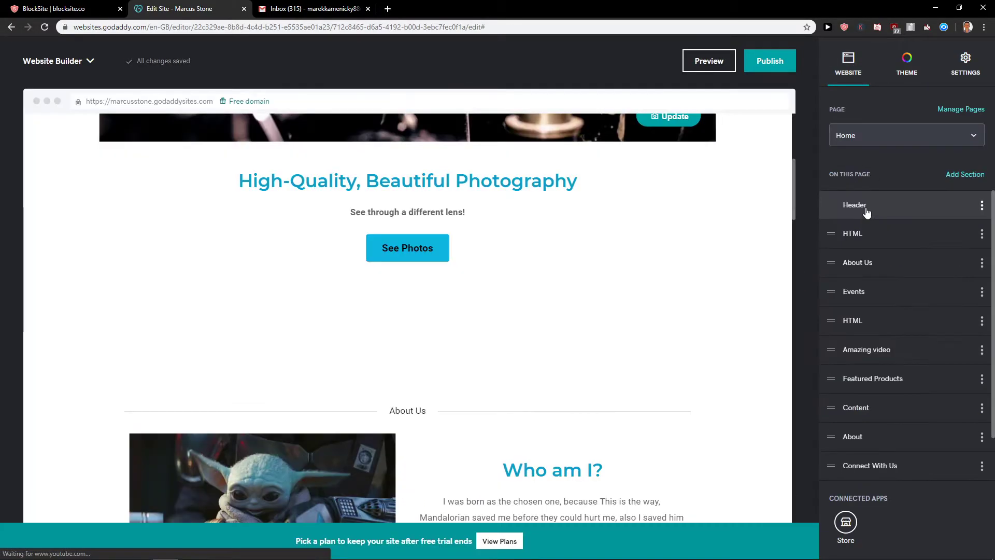
{"action": "scroll", "coordinate": [894, 349], "scroll_direction": "down", "scroll_amount": 3}
{"action": "left_click", "coordinate": [890, 447]}
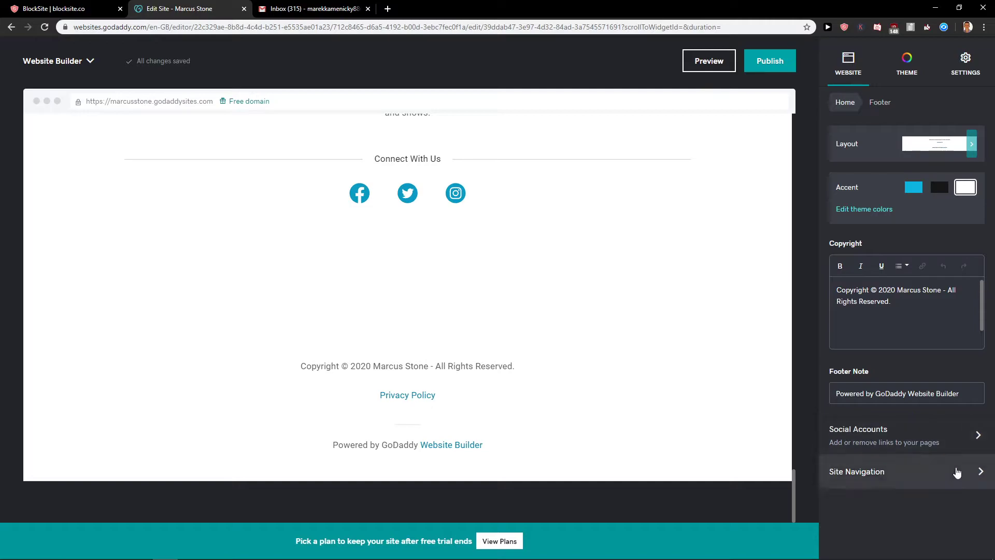
Turn on Show Social Links so Facebook, Twitter and Instagram icons appear above the copyright.
{"action": "left_click", "coordinate": [970, 444]}
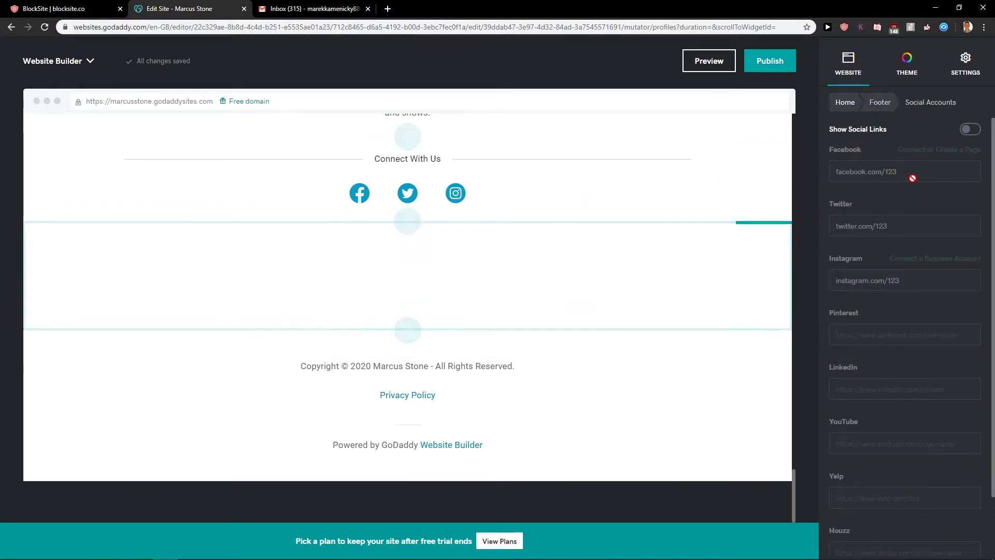
{"action": "left_click", "coordinate": [966, 130]}
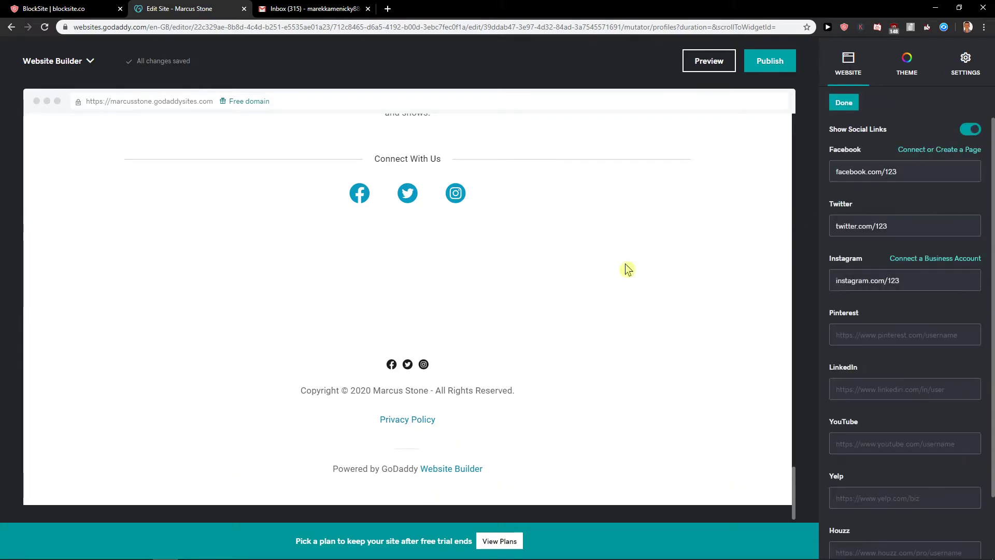
{"action": "left_click", "coordinate": [843, 103]}
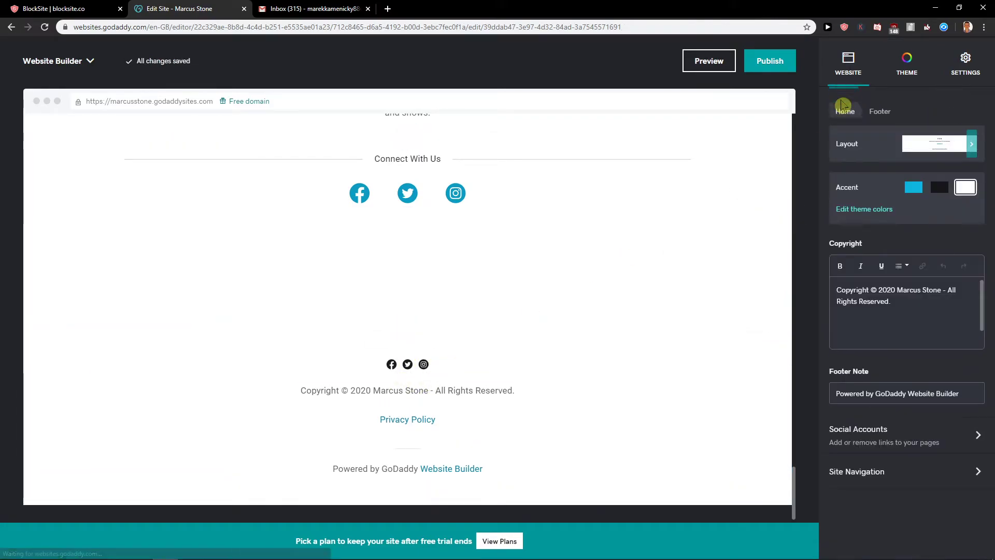
Go to the Contact Us page through Site Navigation.
{"action": "left_click", "coordinate": [965, 473]}
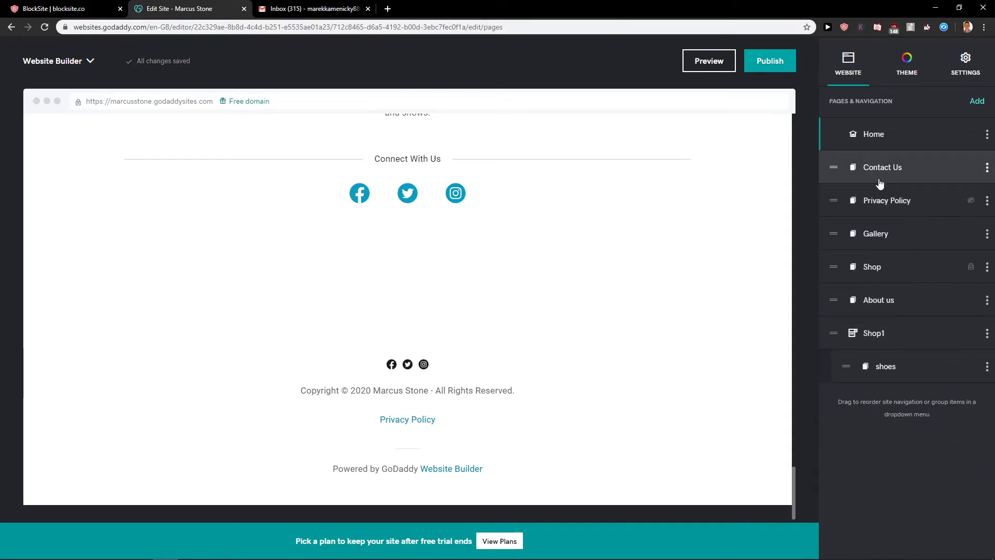
{"action": "left_click_drag", "start_coordinate": [836, 167], "coordinate": [840, 168]}
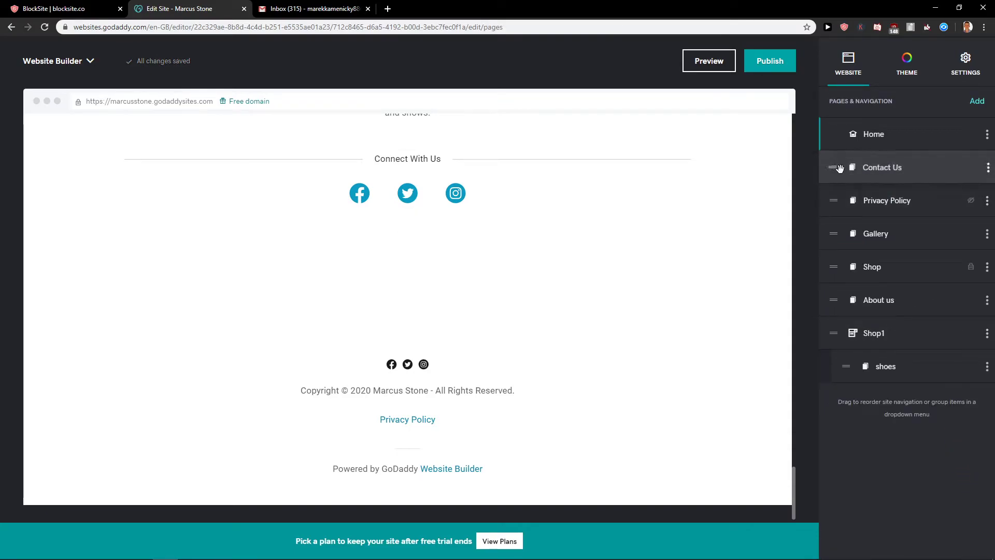
{"action": "left_click", "coordinate": [840, 169]}
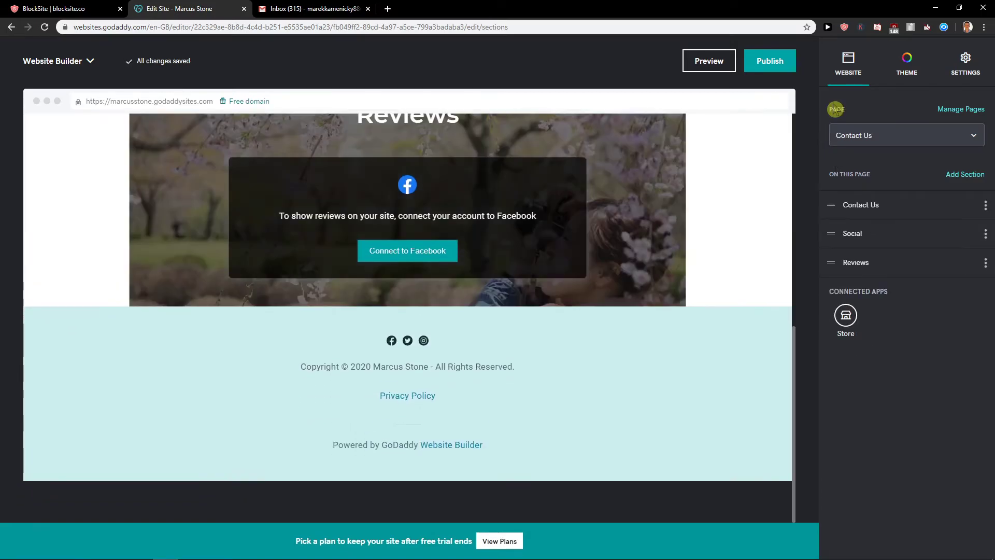
Delete the Contact Us page's Reviews section, leaving Social directly above the footer.
{"action": "left_click", "coordinate": [669, 386]}
{"action": "left_click", "coordinate": [744, 256]}
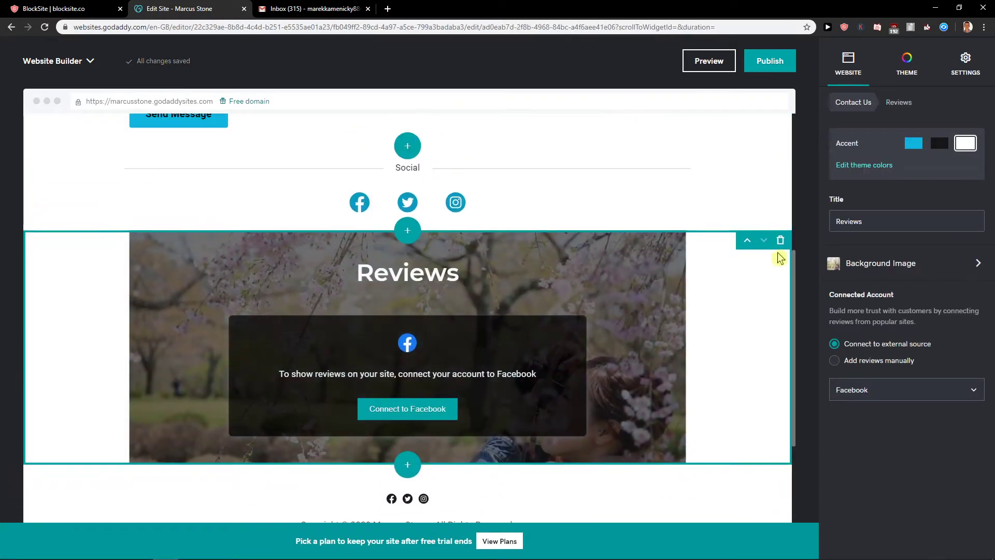
{"action": "left_click", "coordinate": [779, 239]}
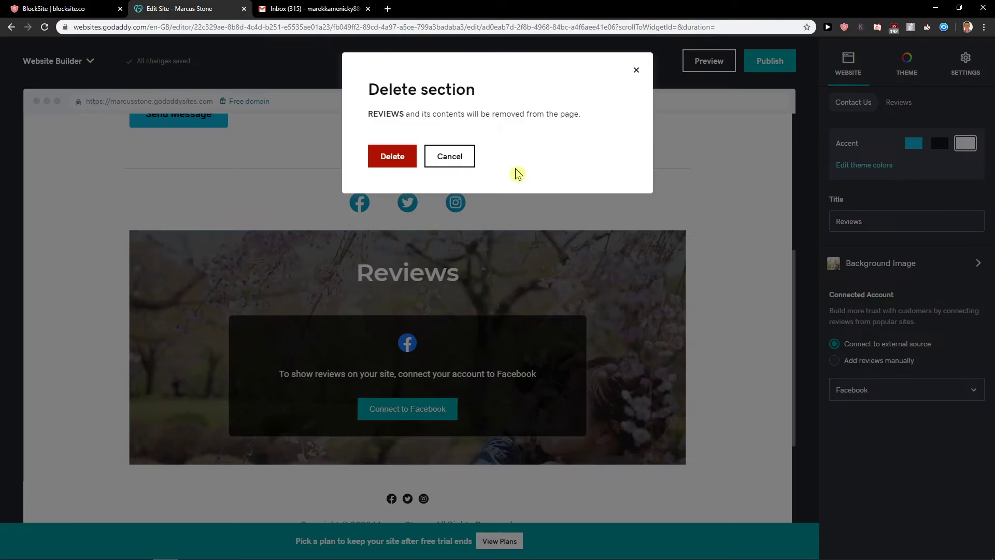
{"action": "left_click", "coordinate": [381, 159]}
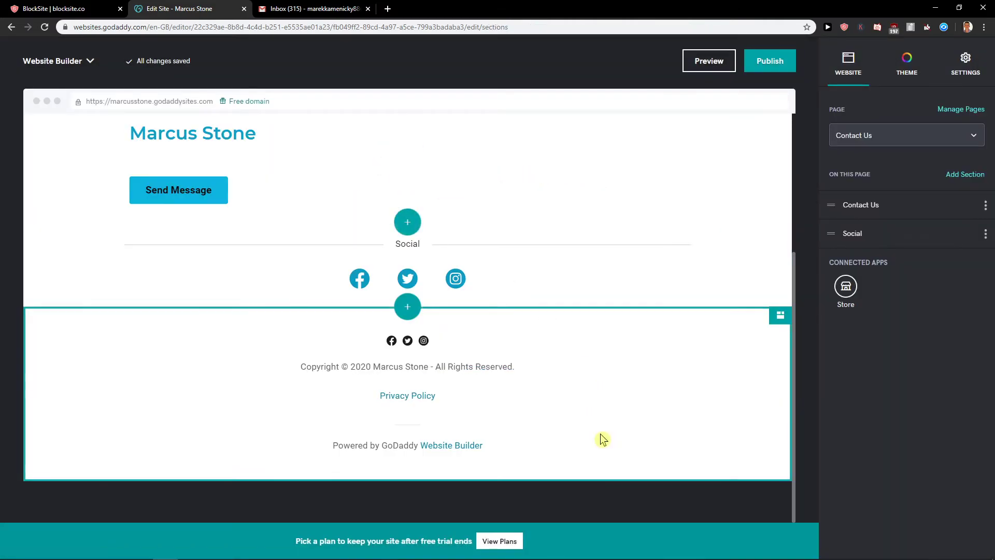
{"action": "left_click", "coordinate": [602, 436]}
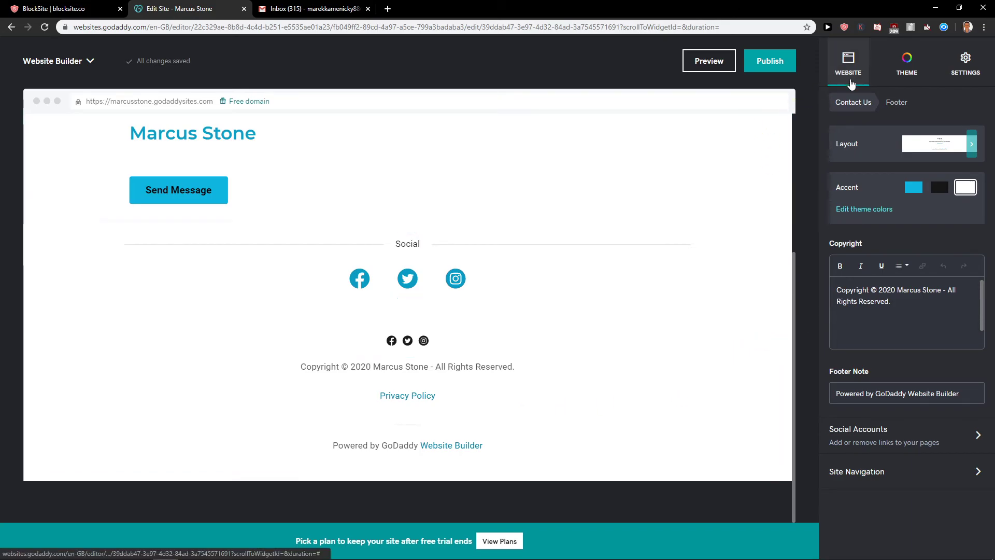
{"action": "scroll", "coordinate": [699, 195], "scroll_direction": "up", "scroll_amount": 5}
{"action": "scroll", "coordinate": [661, 209], "scroll_direction": "up", "scroll_amount": 2}
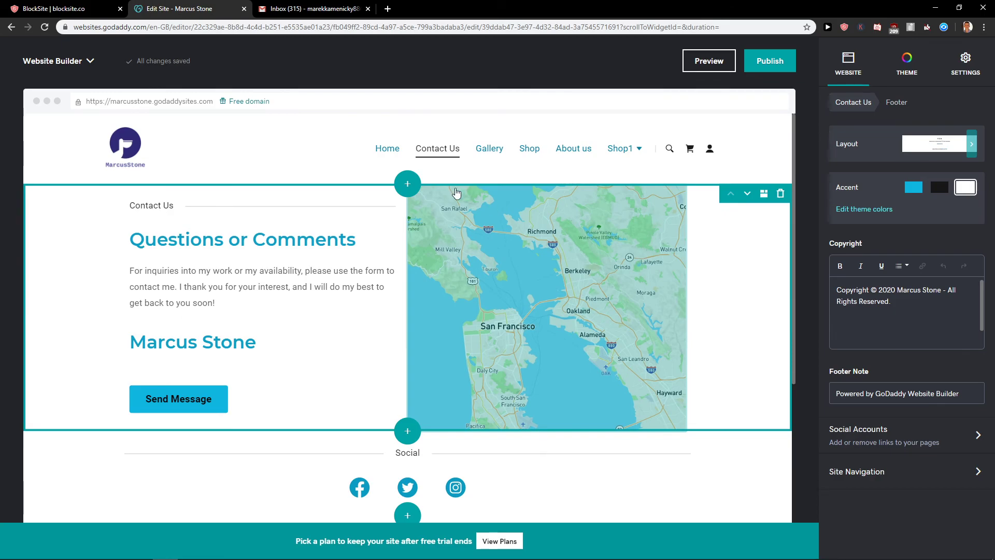
Return to the Home page from the site navigation bar.
{"action": "left_click", "coordinate": [387, 147]}
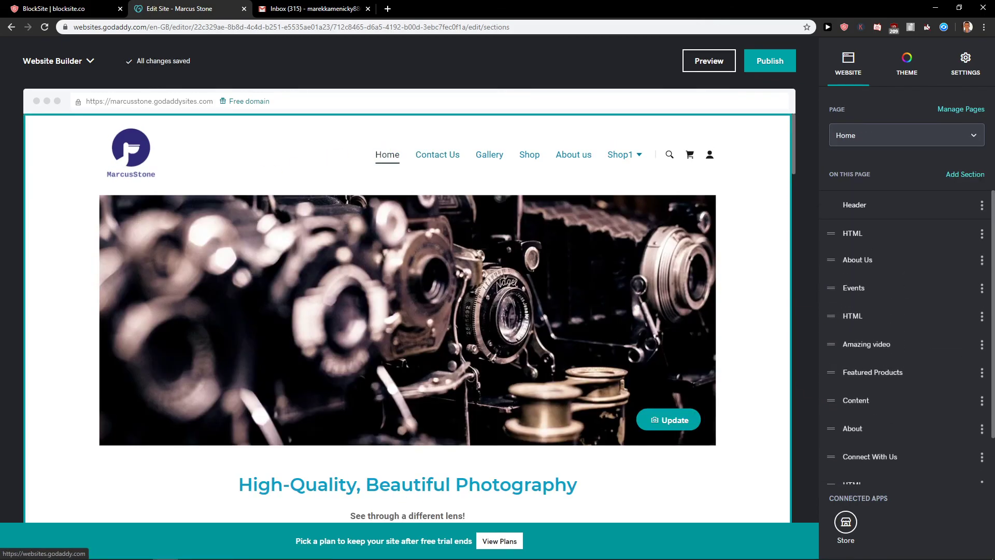